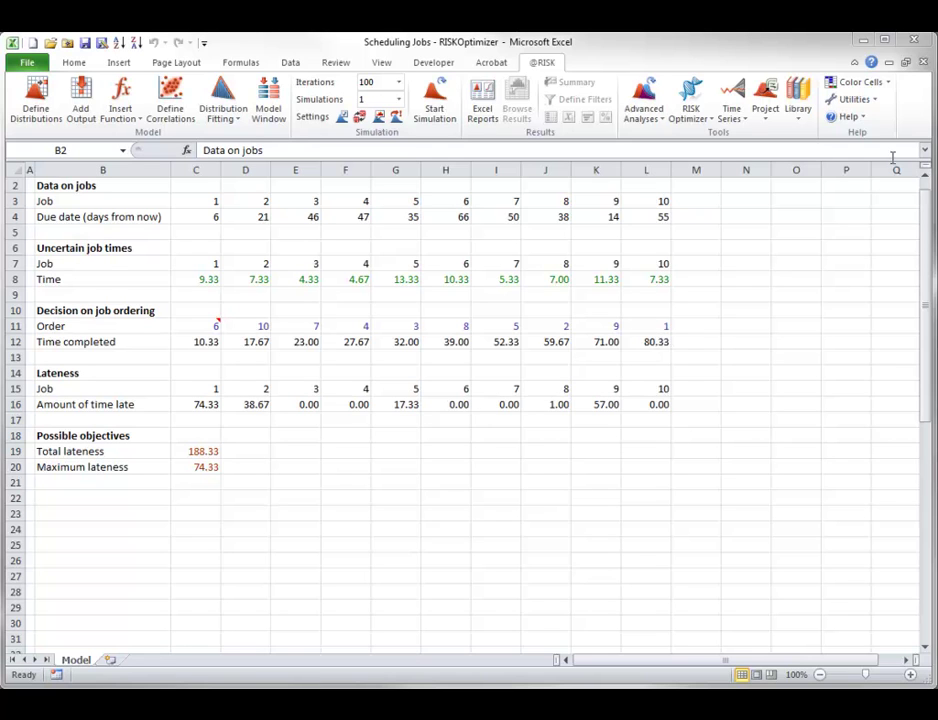
click(711, 118)
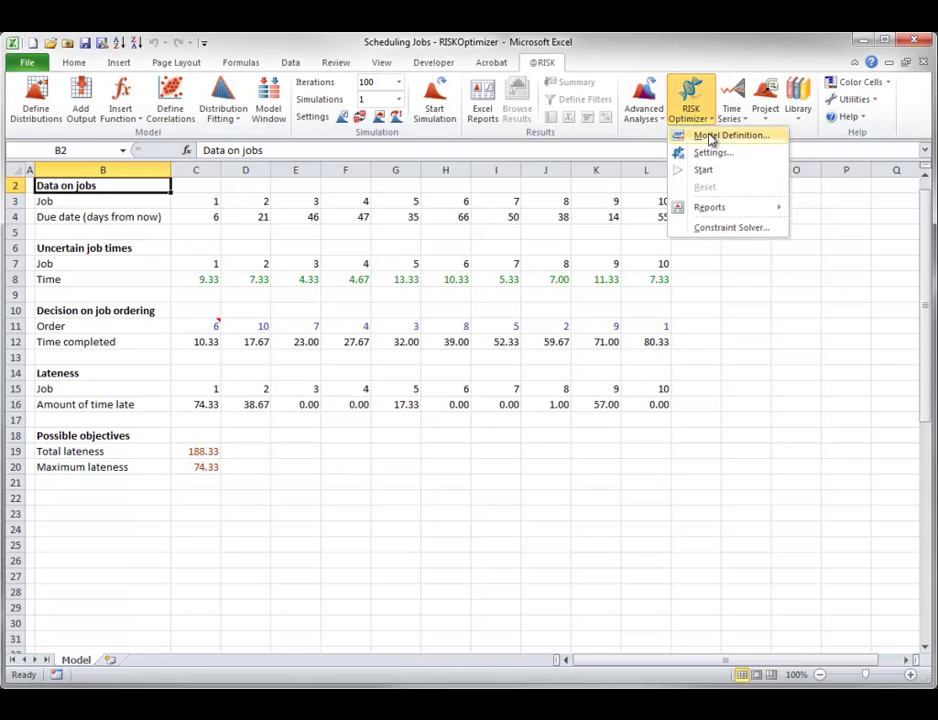
click(745, 135)
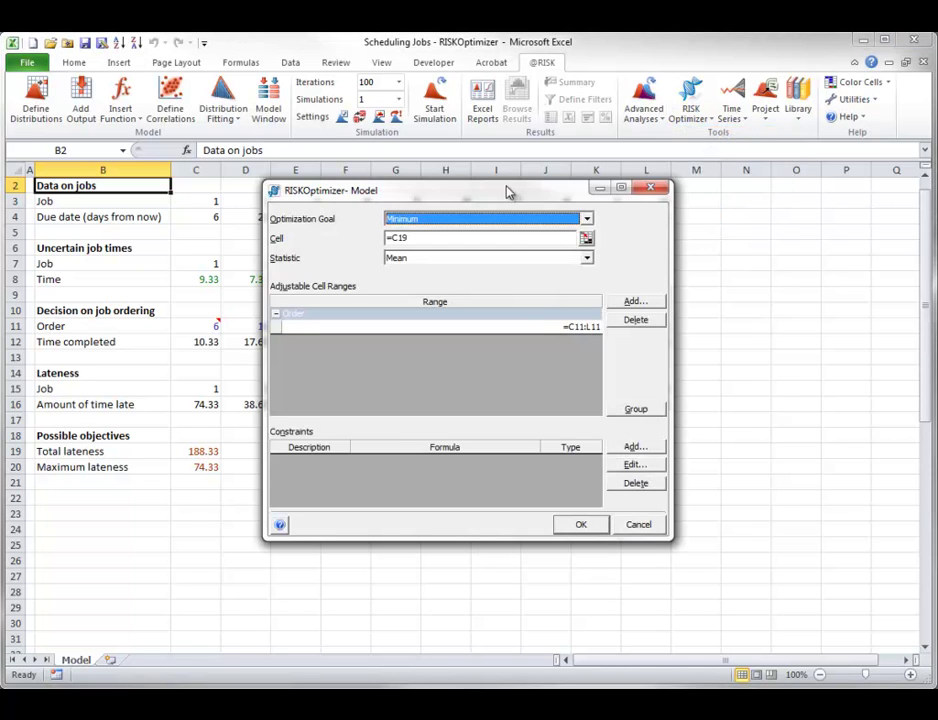
drag(519, 193, 624, 149)
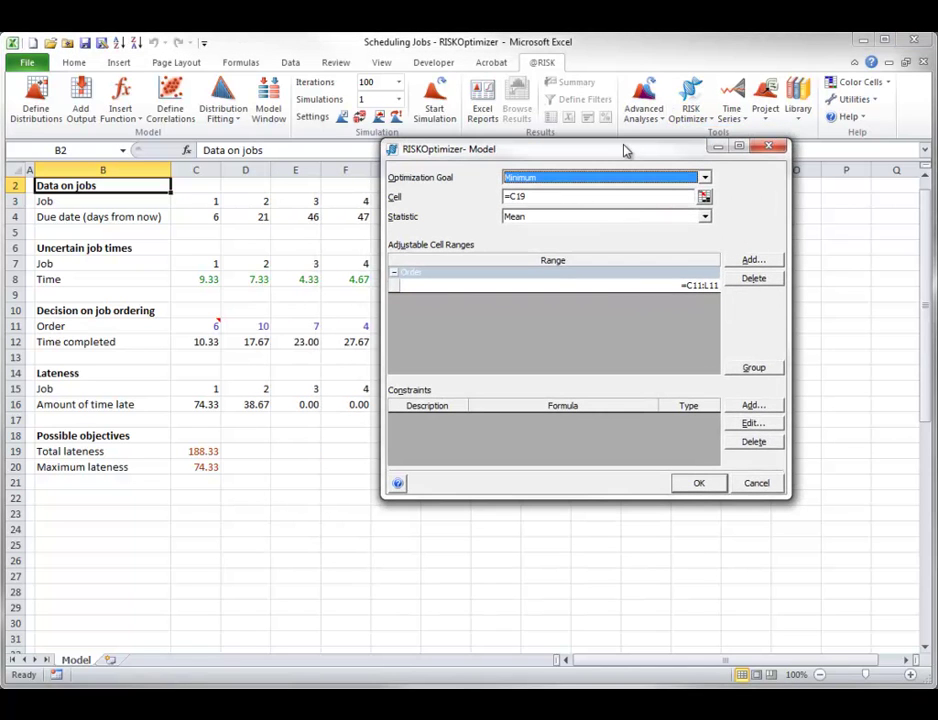
click(757, 370)
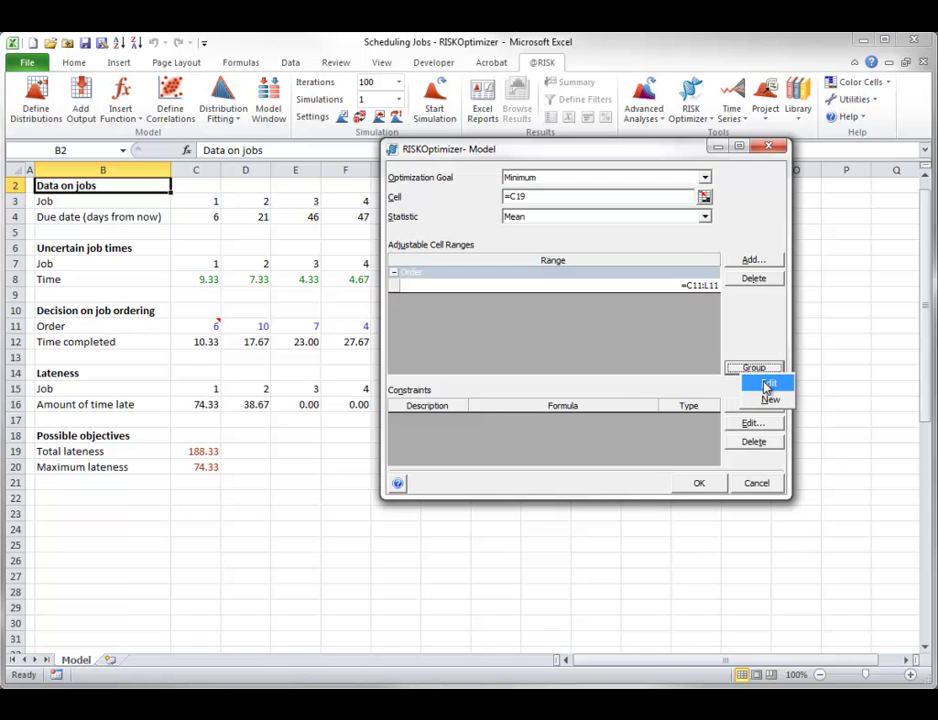
click(767, 385)
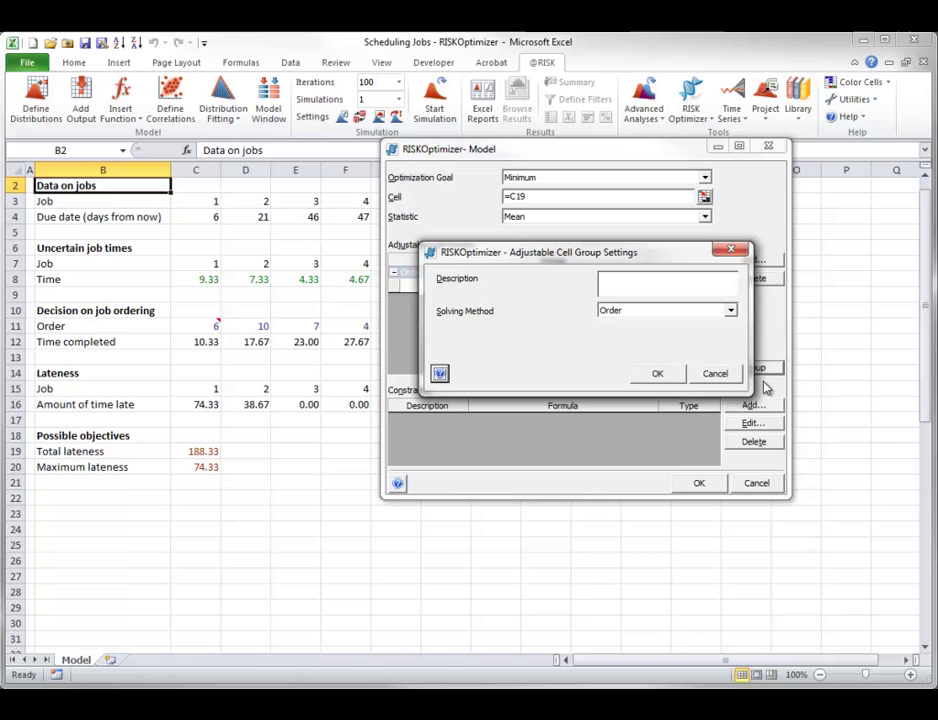
click(731, 312)
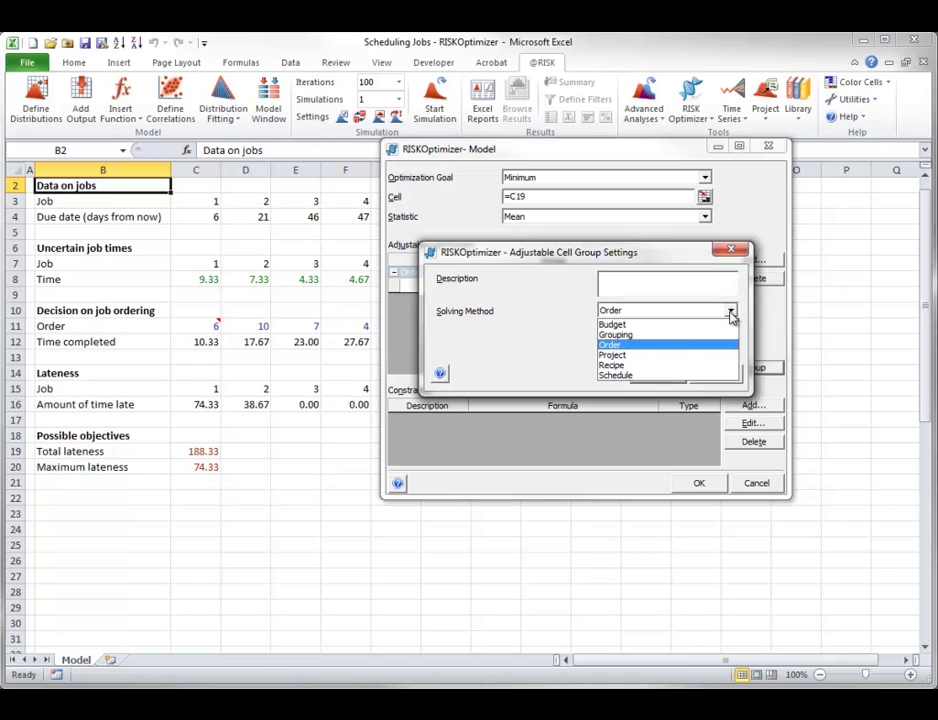
click(731, 314)
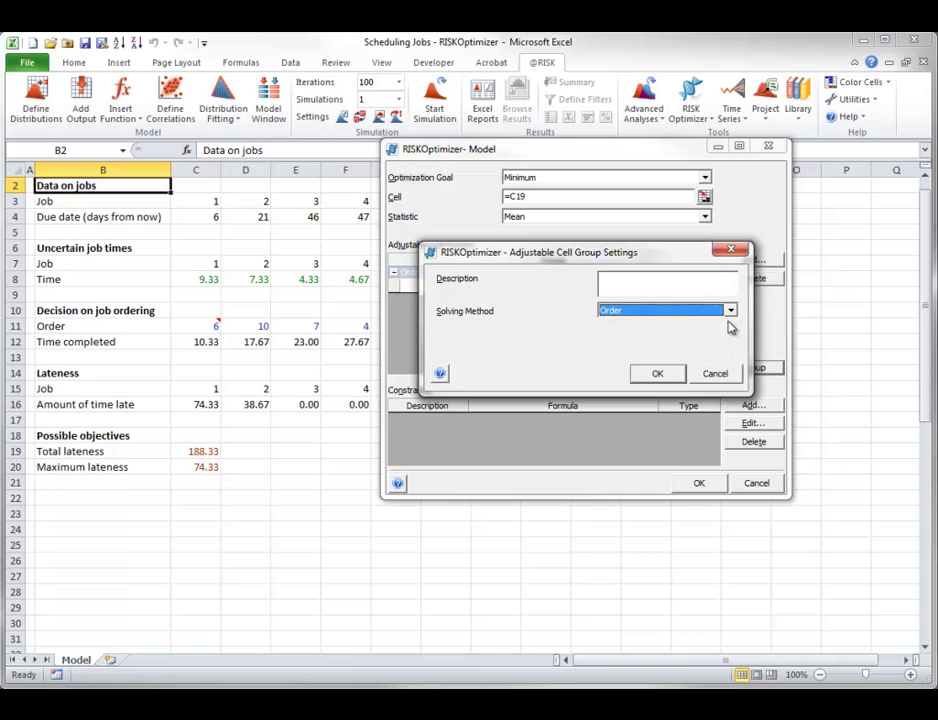
click(659, 374)
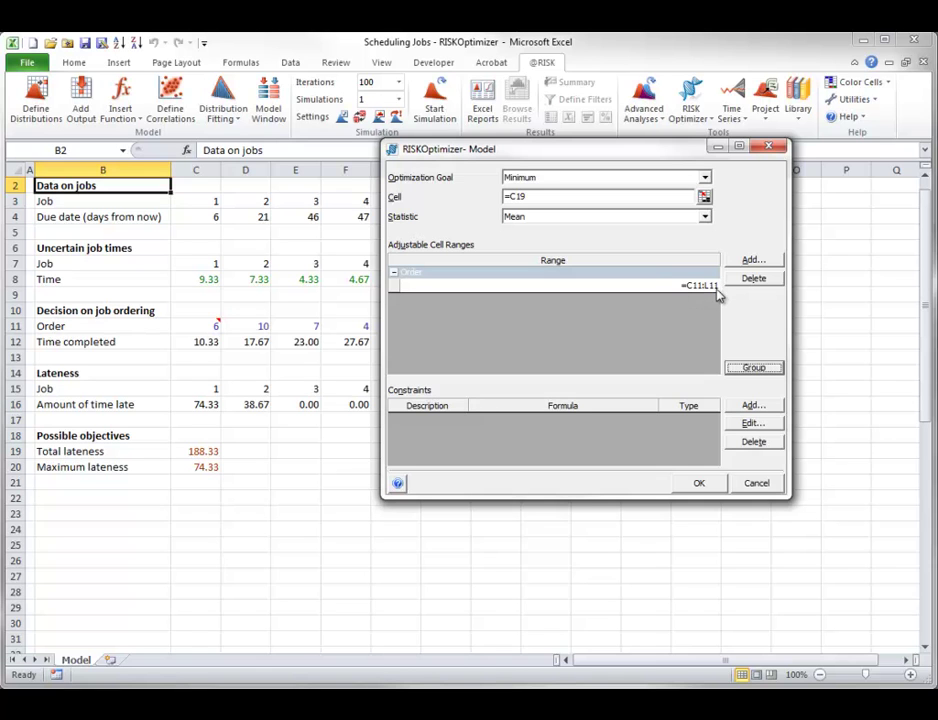
click(699, 484)
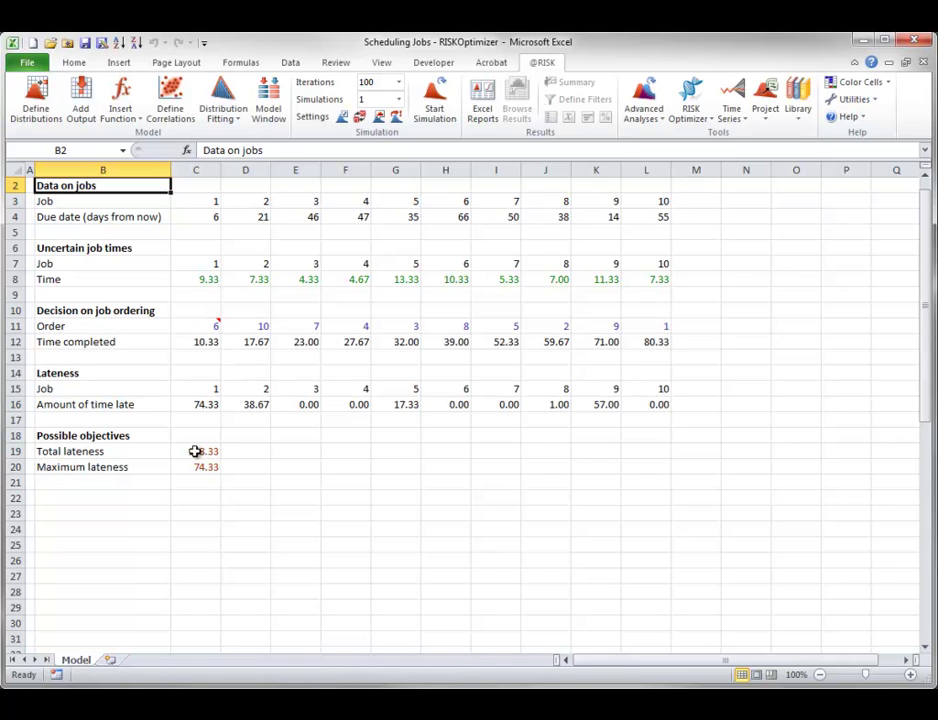
click(695, 117)
click(705, 135)
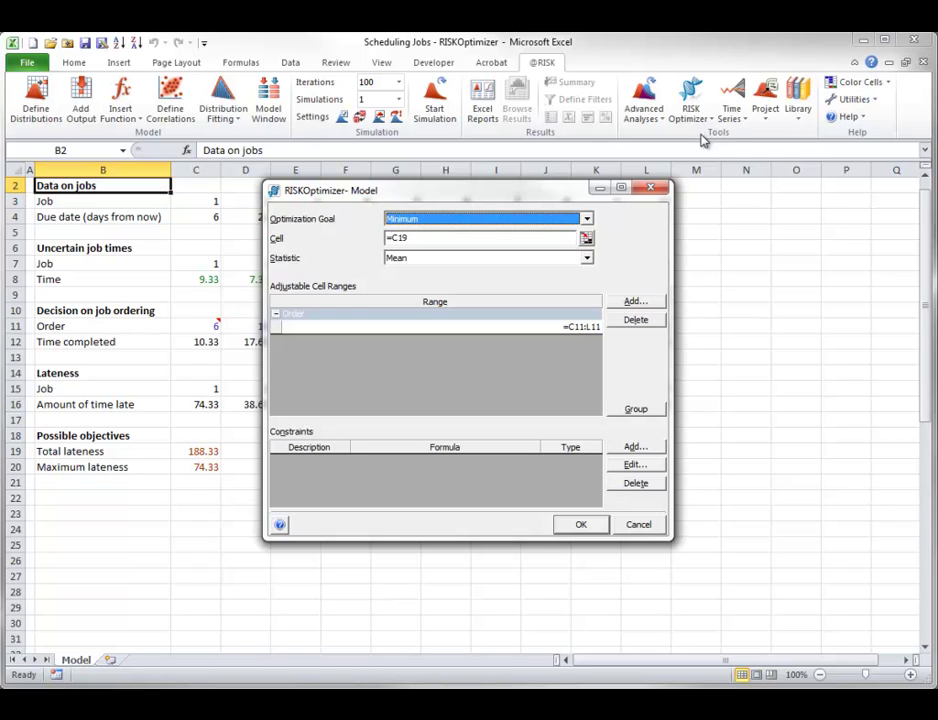
click(632, 410)
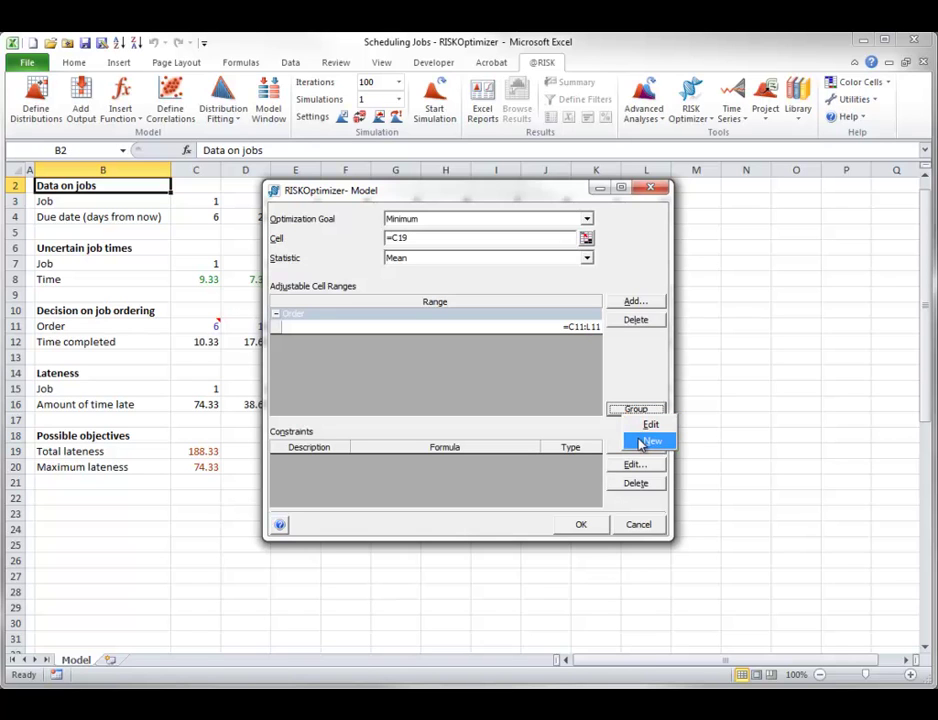
click(638, 526)
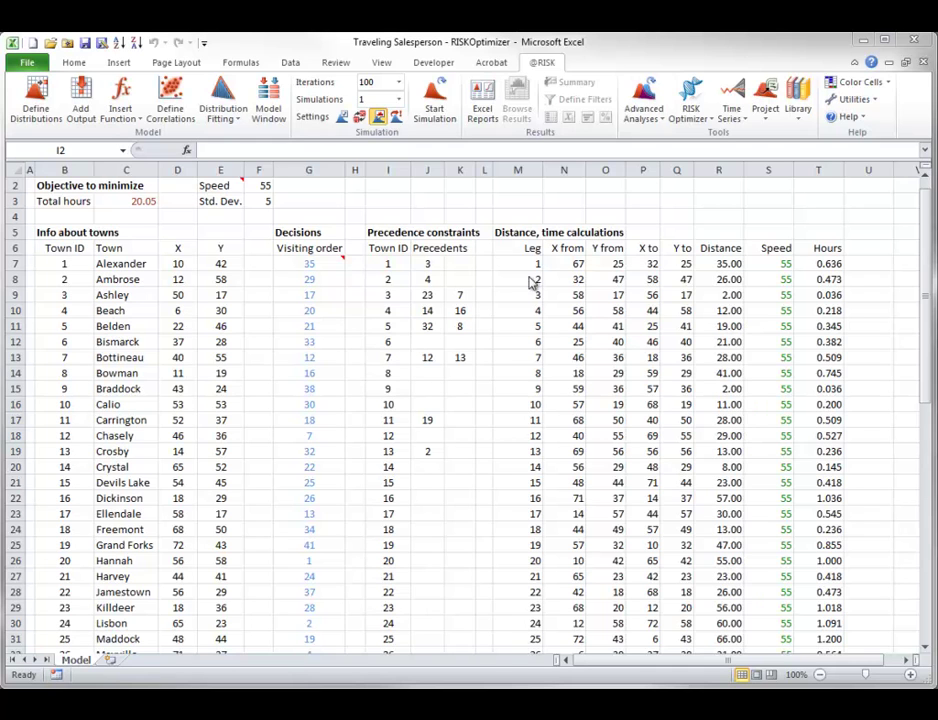
click(707, 122)
click(720, 134)
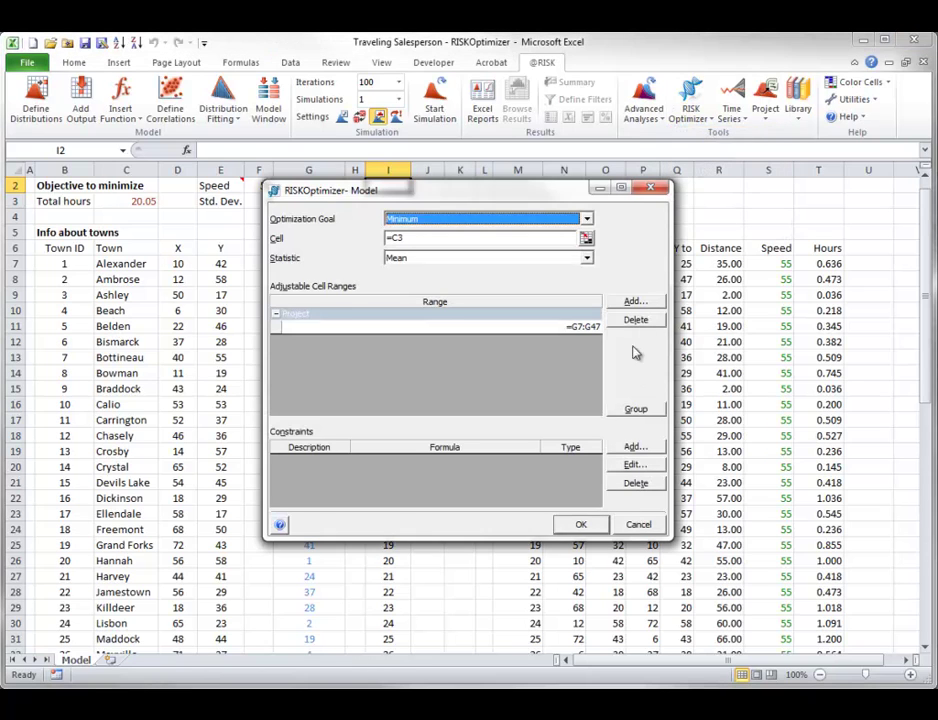
click(627, 411)
click(650, 432)
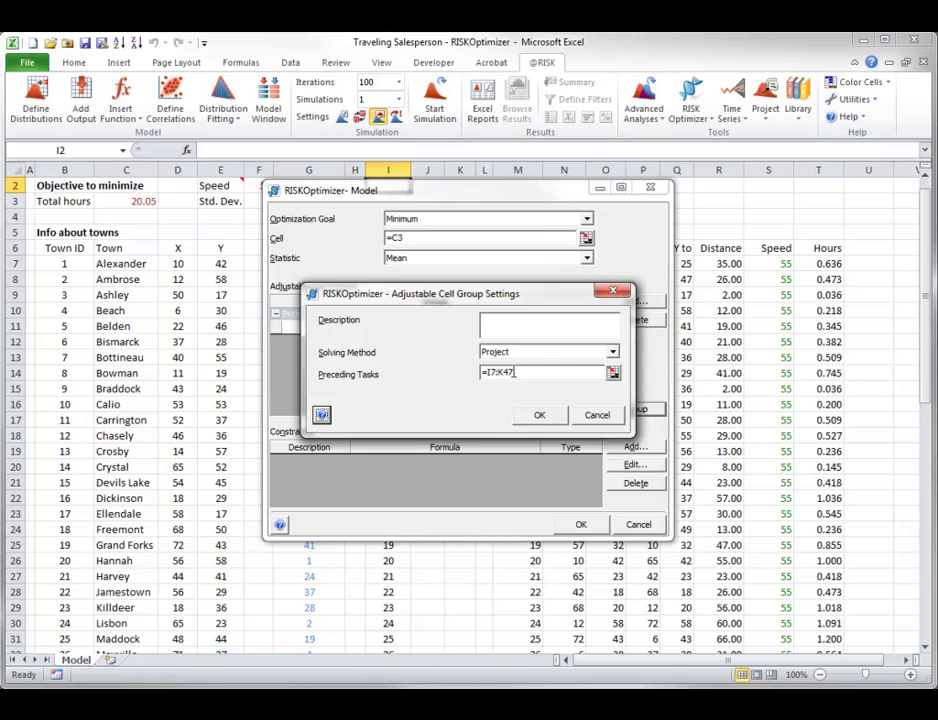
click(613, 372)
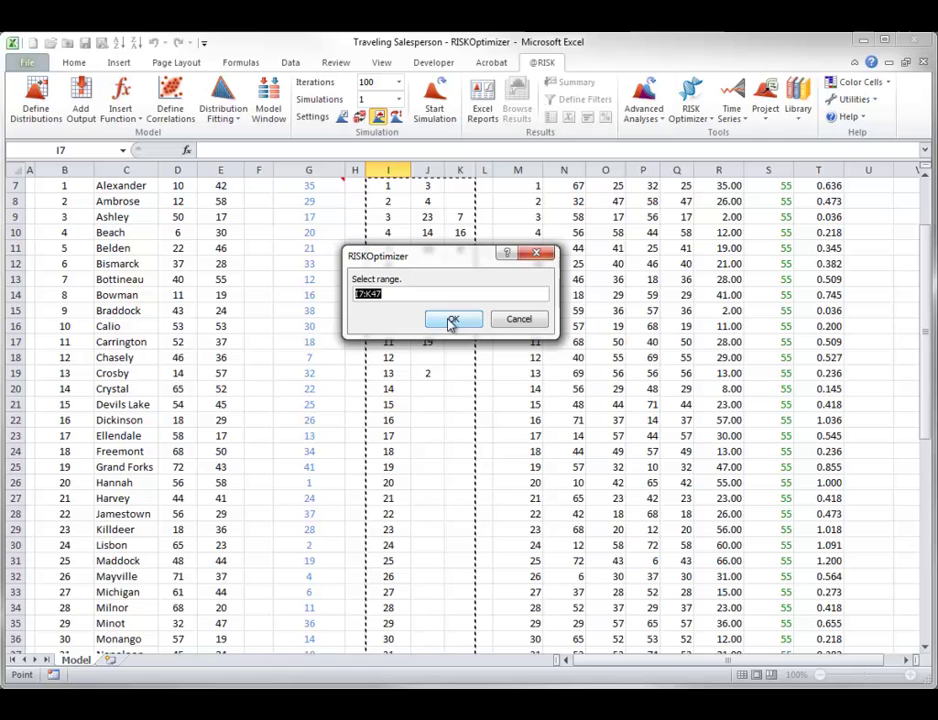
click(507, 321)
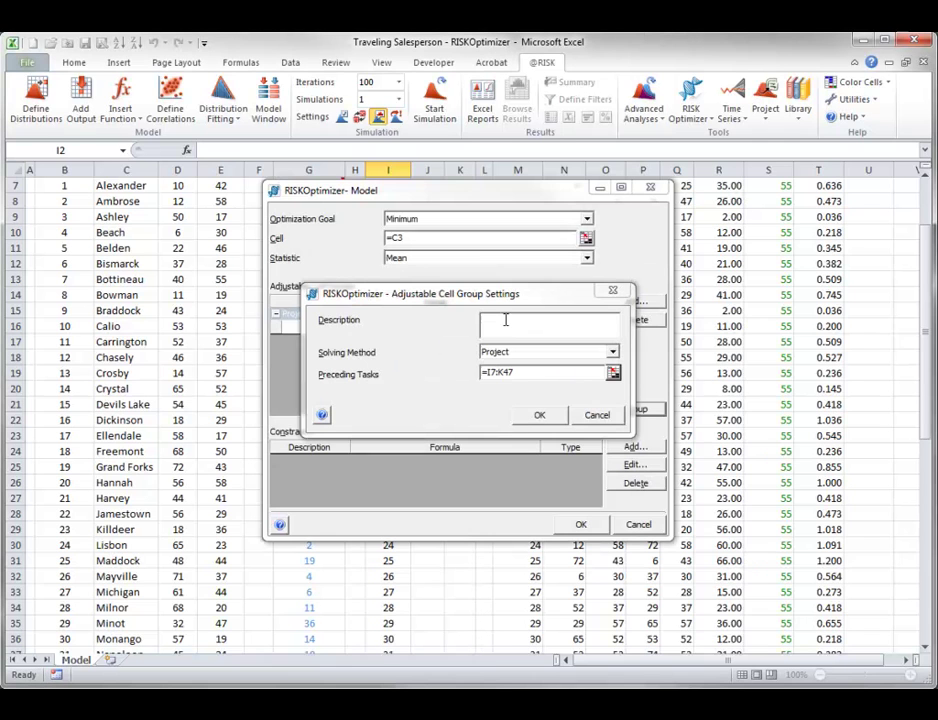
click(597, 418)
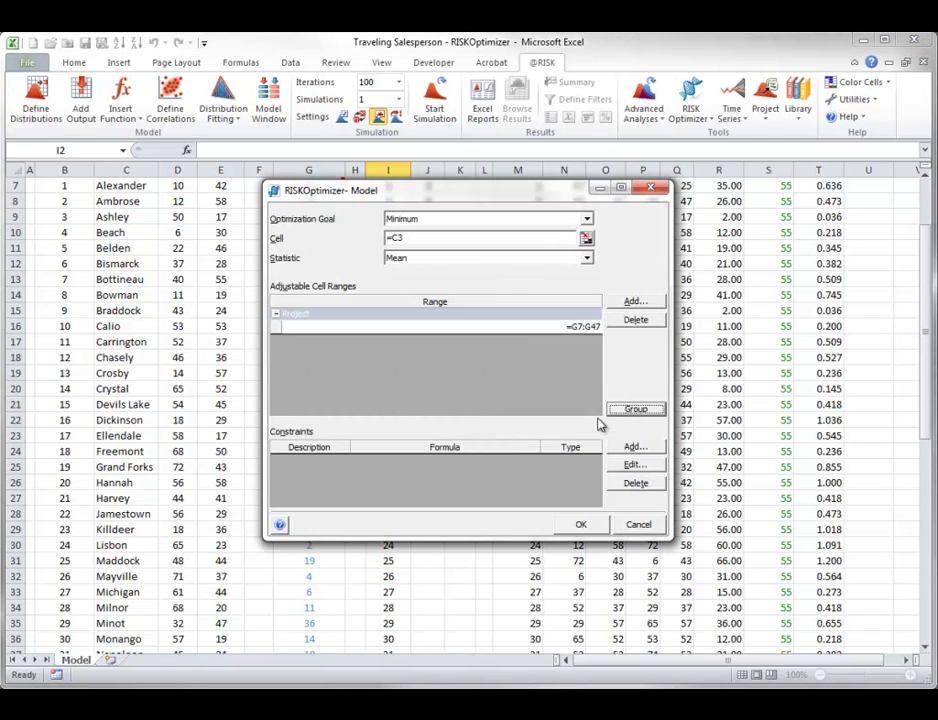
click(637, 524)
- Scroll up the Retirement Planning sheet to see the portfolio weights and yearly simulation table
scroll(292, 281, up, 2)
mouse_move(292, 281)
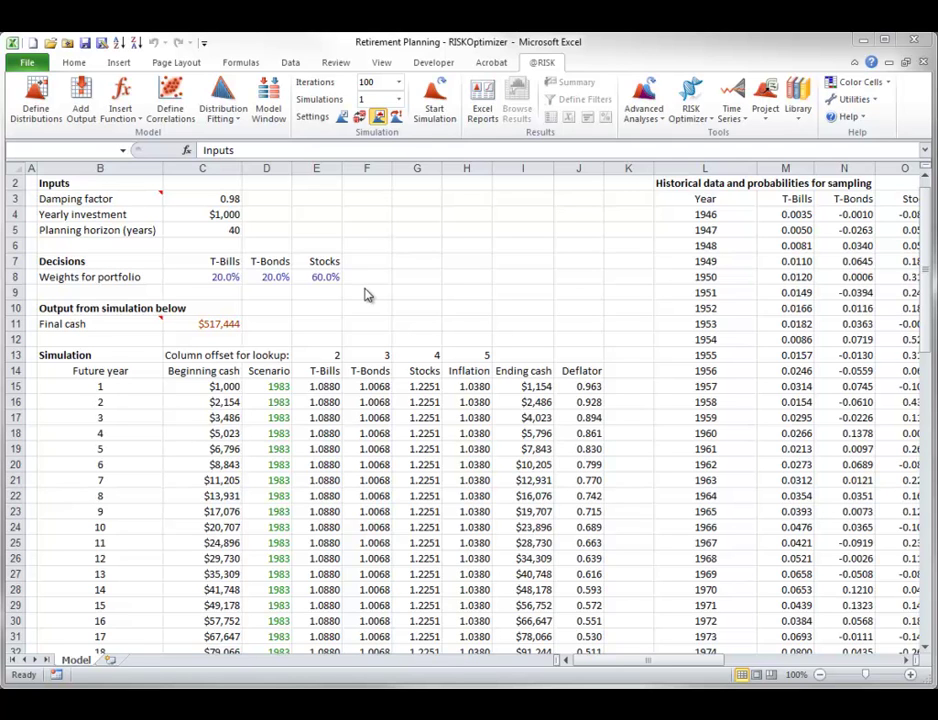
click(712, 118)
click(715, 136)
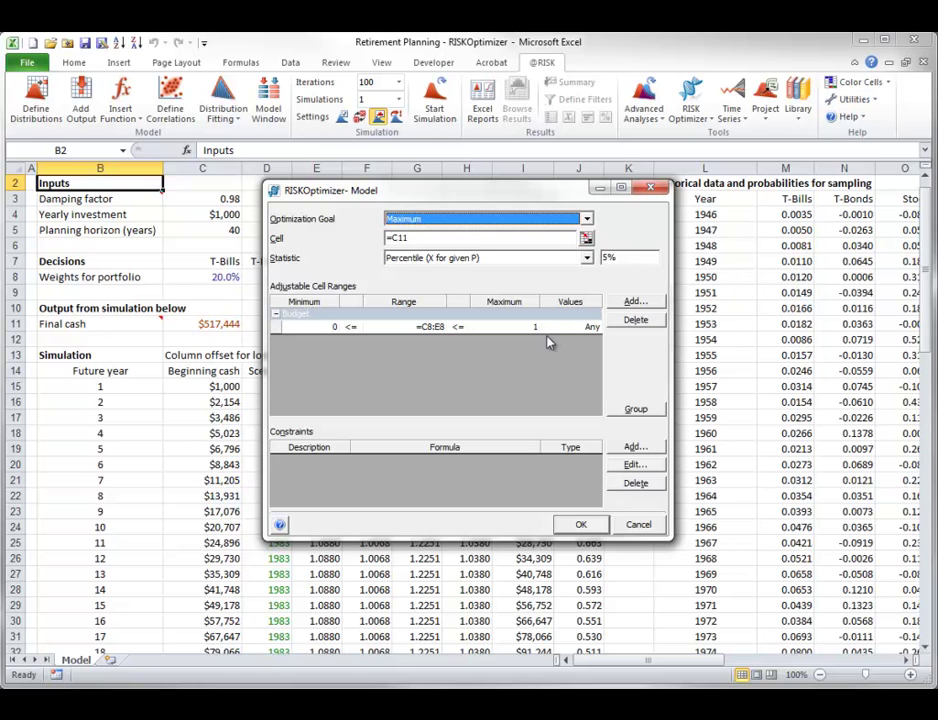
click(632, 410)
click(648, 427)
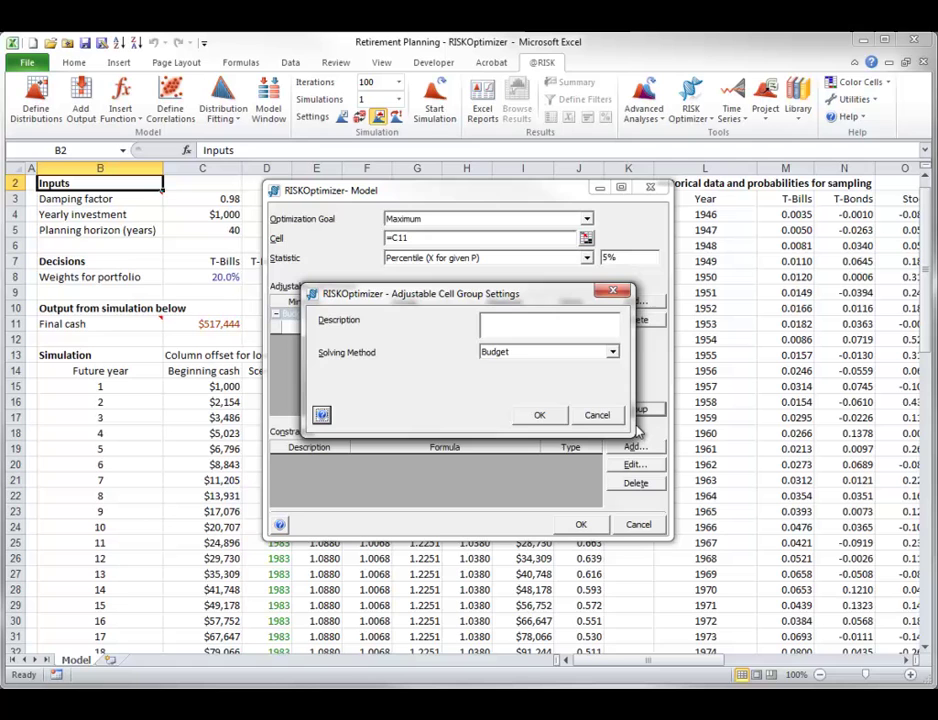
click(597, 415)
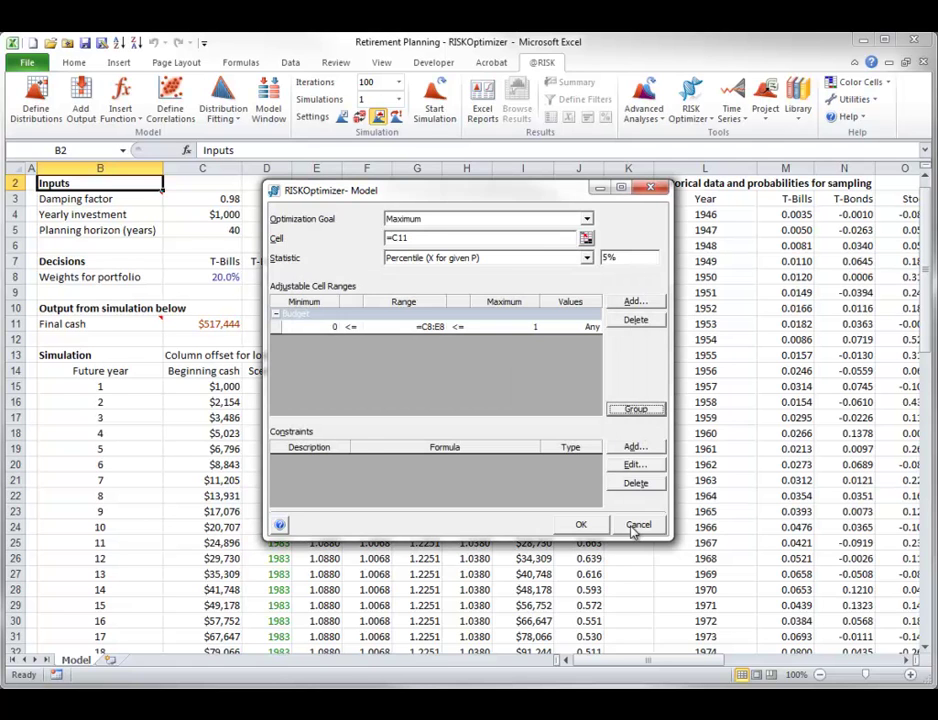
click(634, 526)
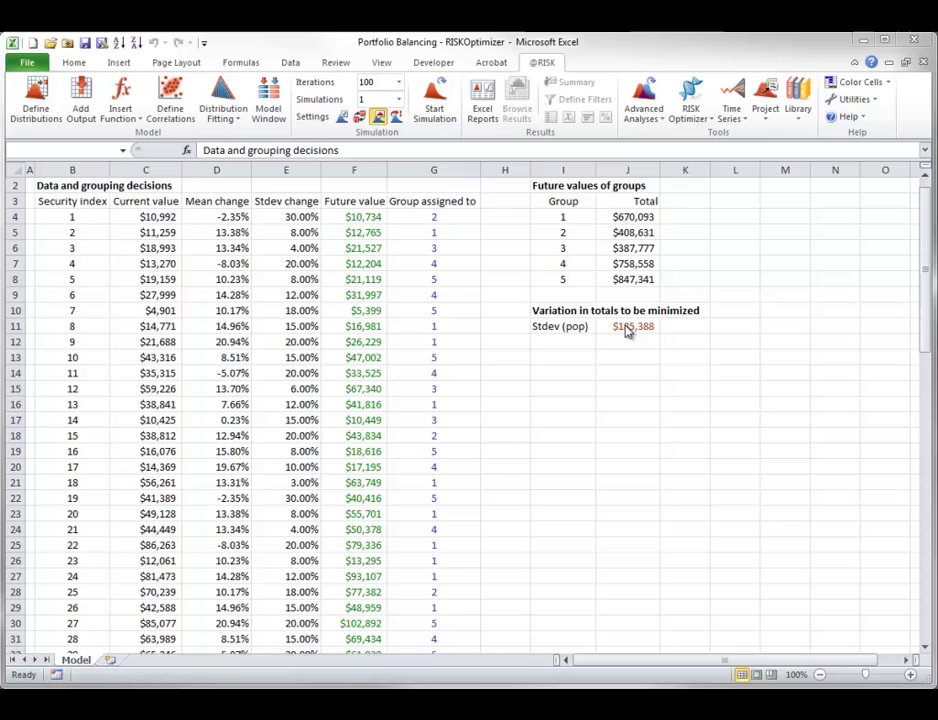
- Open the RISKOptimizer Model Definition and move it aside to reveal the Portfolio Balancing sheet
click(692, 118)
click(706, 134)
drag(563, 196, 742, 193)
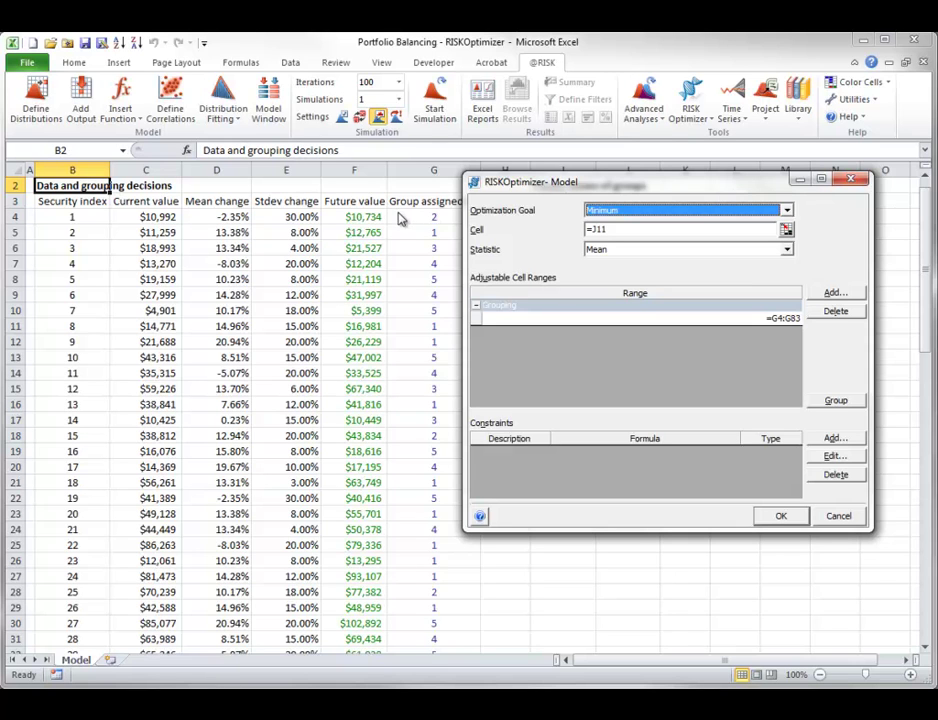
- Set the grouping group's Group IDs range to I4:I8, accept it, and cancel the Model dialog
click(834, 401)
click(846, 418)
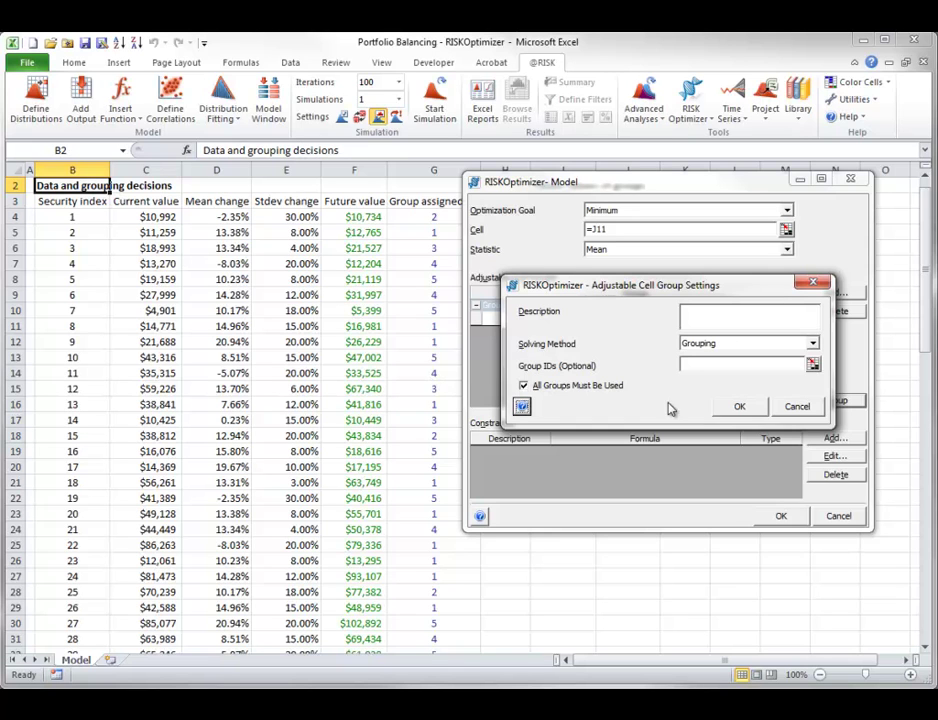
click(813, 364)
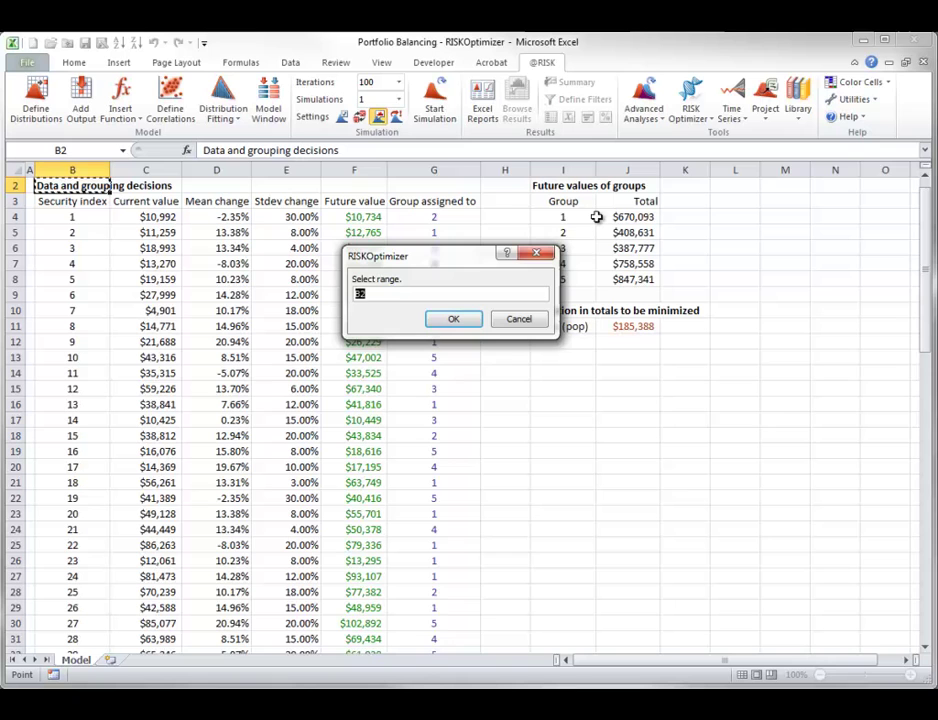
drag(565, 217, 577, 281)
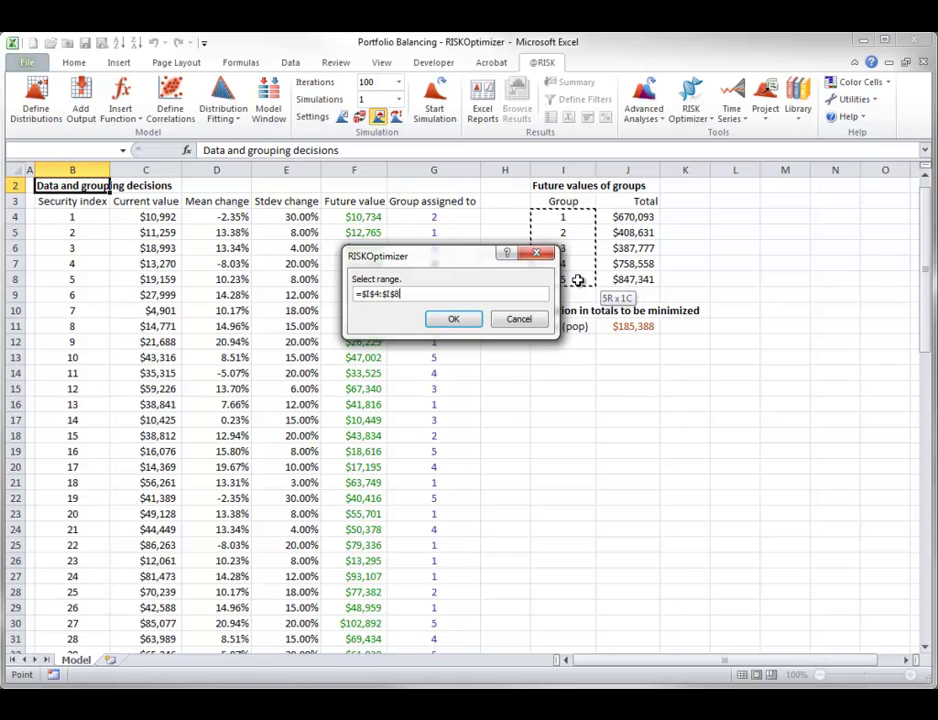
click(454, 319)
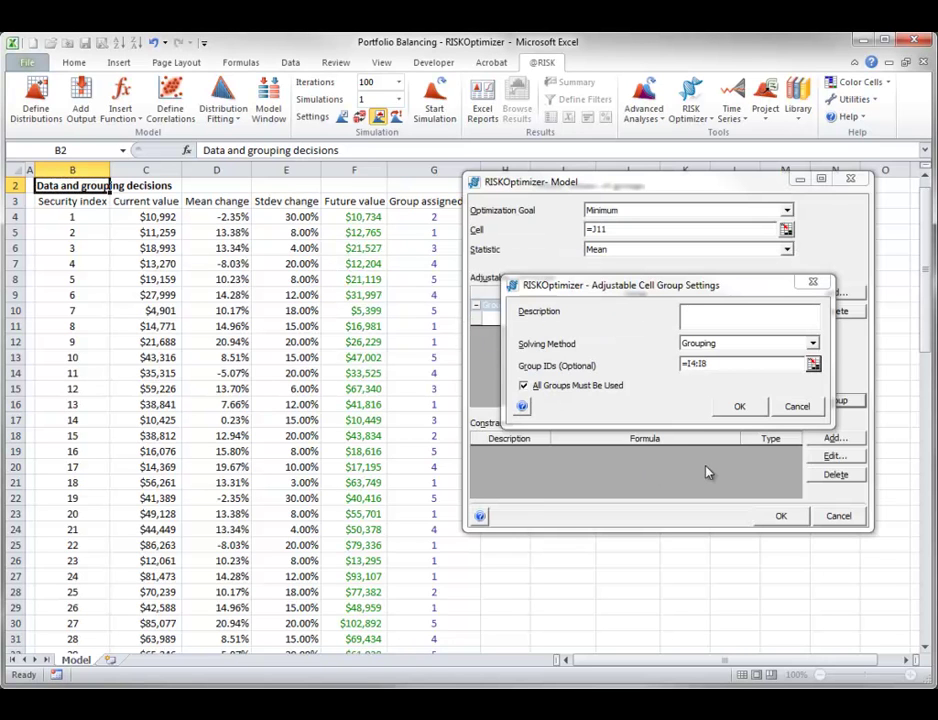
click(747, 411)
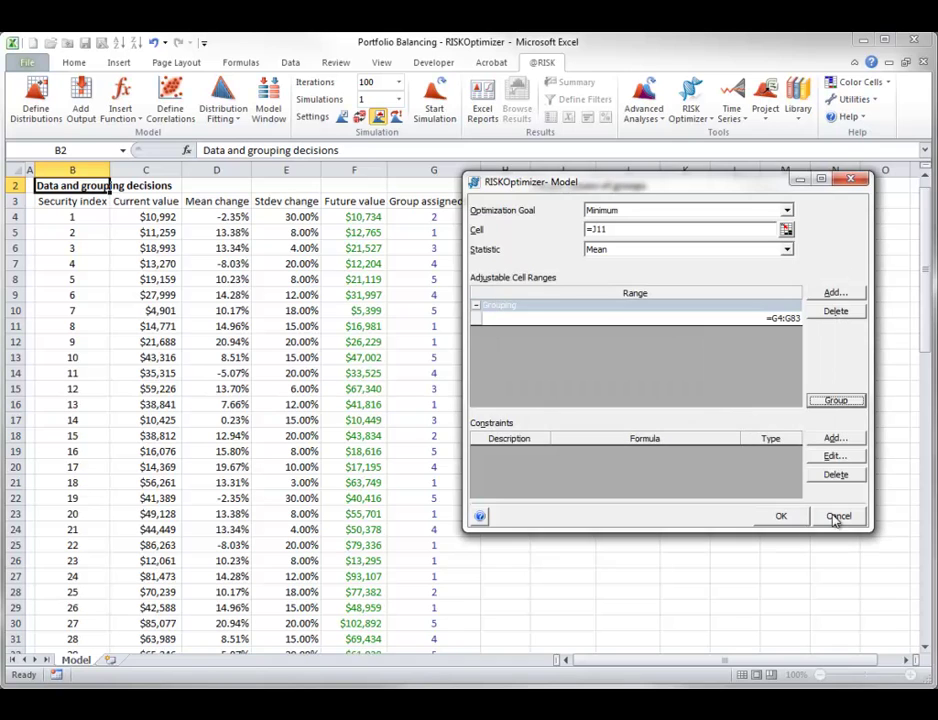
click(834, 515)
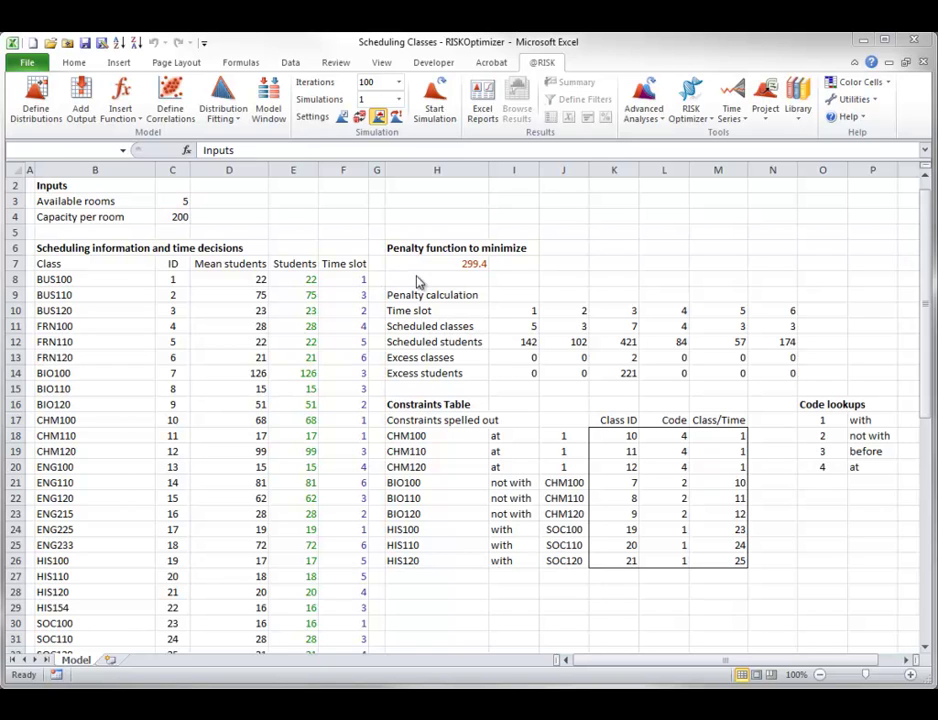
double_click(476, 266)
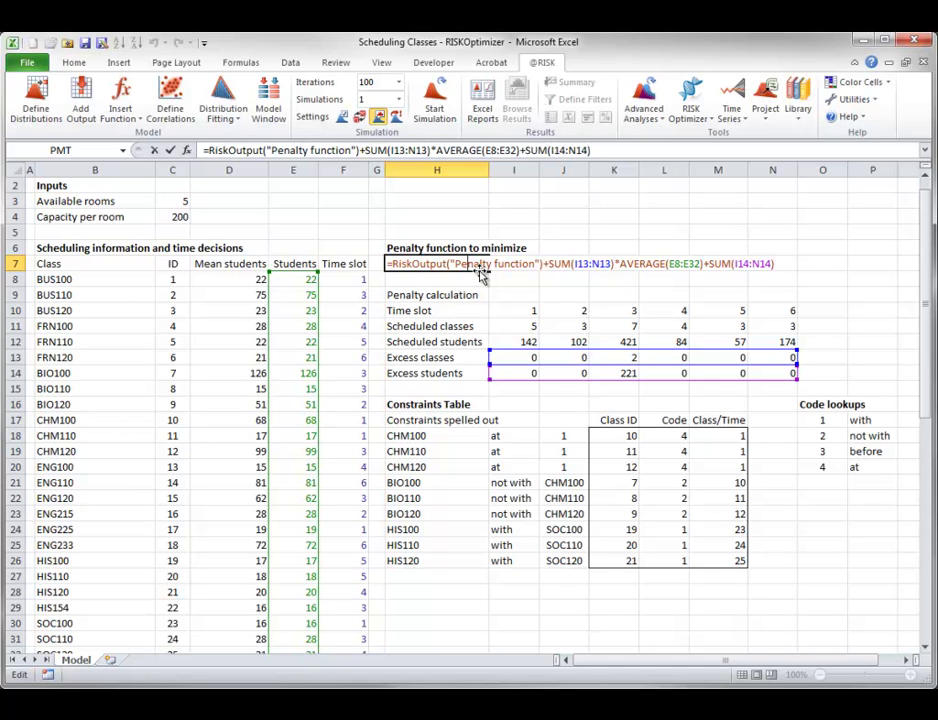
key(ctrl+Return)
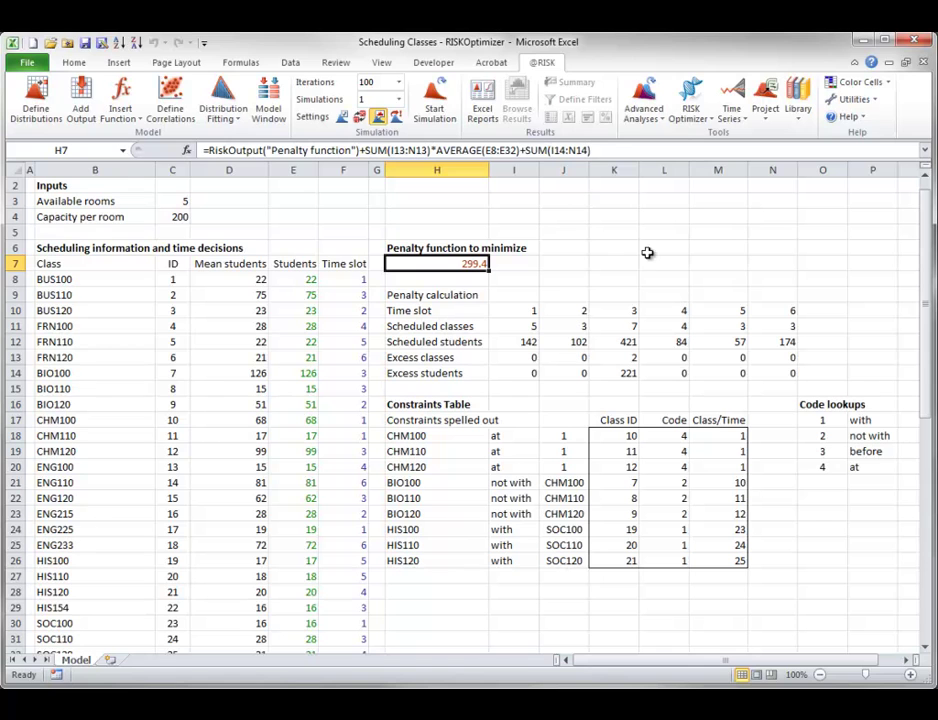
click(703, 116)
click(709, 137)
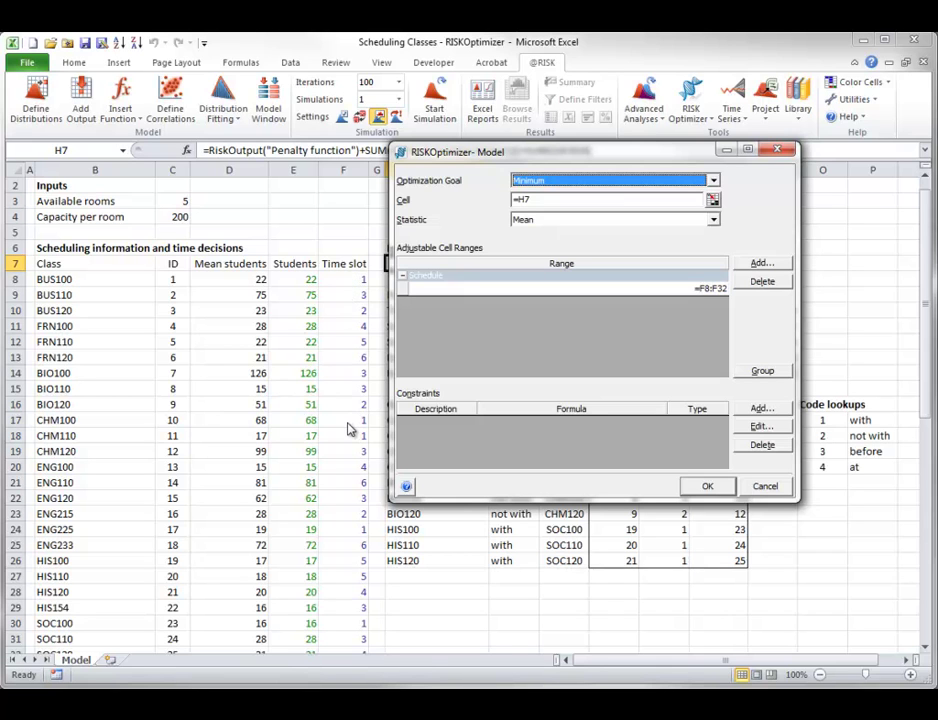
click(763, 372)
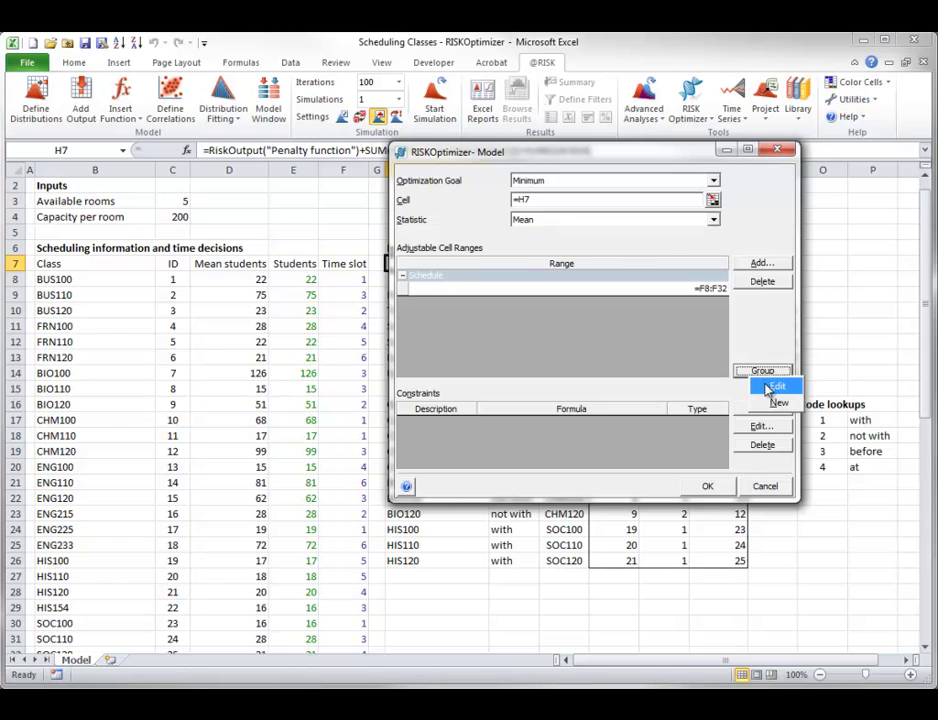
click(775, 386)
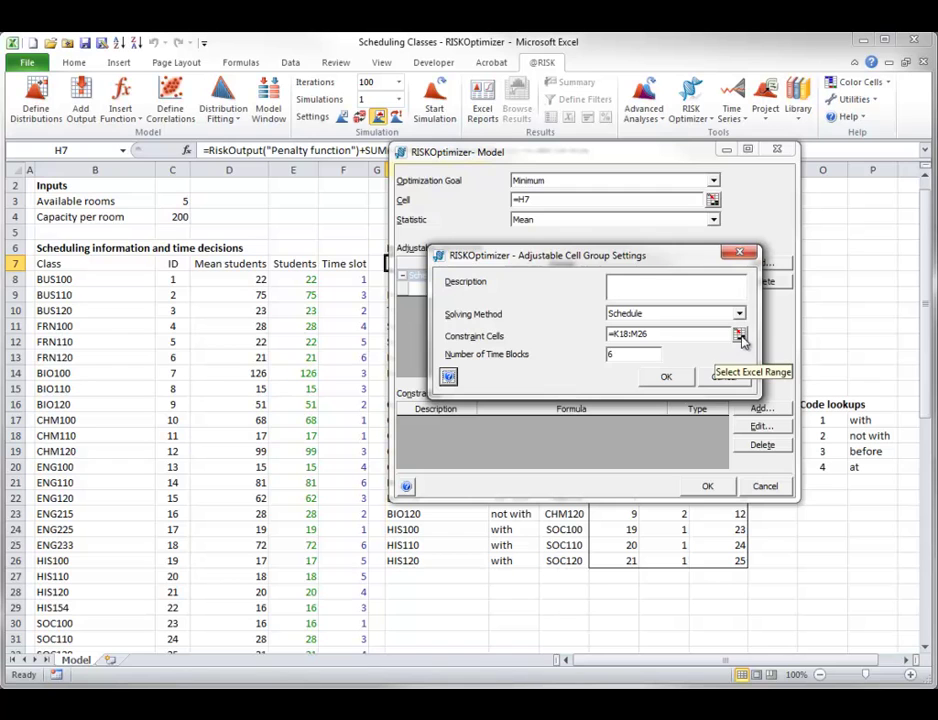
click(740, 337)
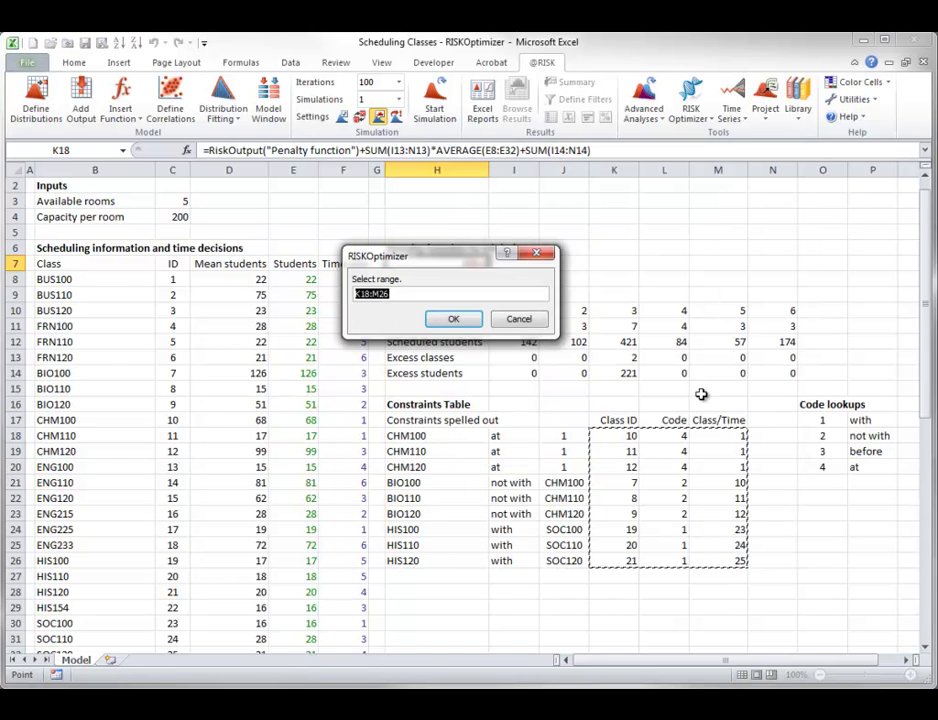
click(528, 320)
click(724, 377)
click(763, 487)
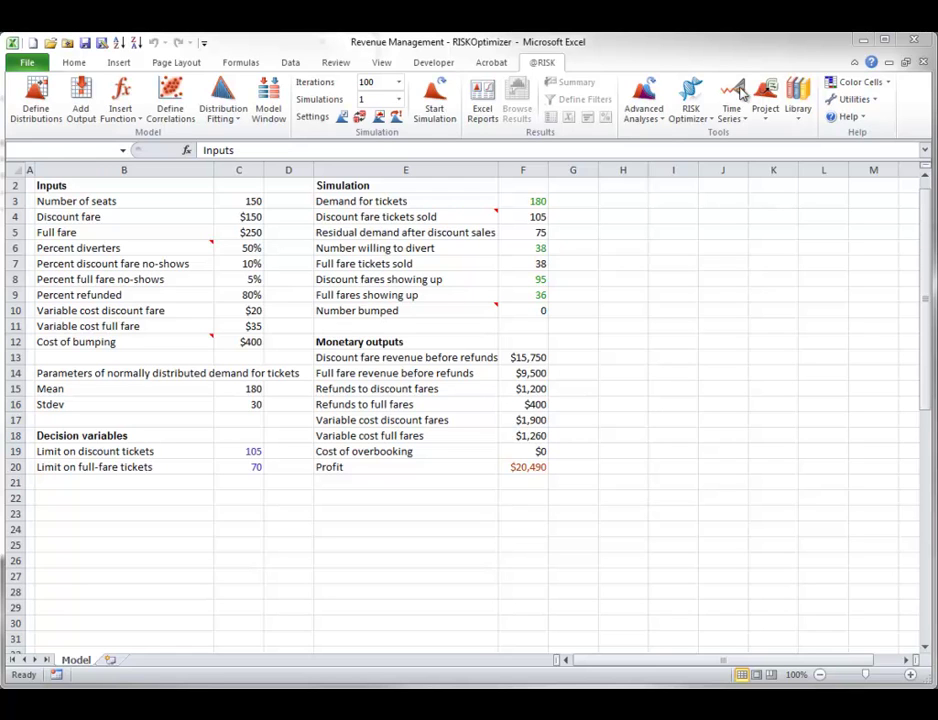
- Activate the Revenue Management workbook window
click(712, 124)
- Open RISKOptimizer's Optimization Settings, review the 1000-trial Runtime limit, then view the Engine settings
click(712, 124)
click(712, 154)
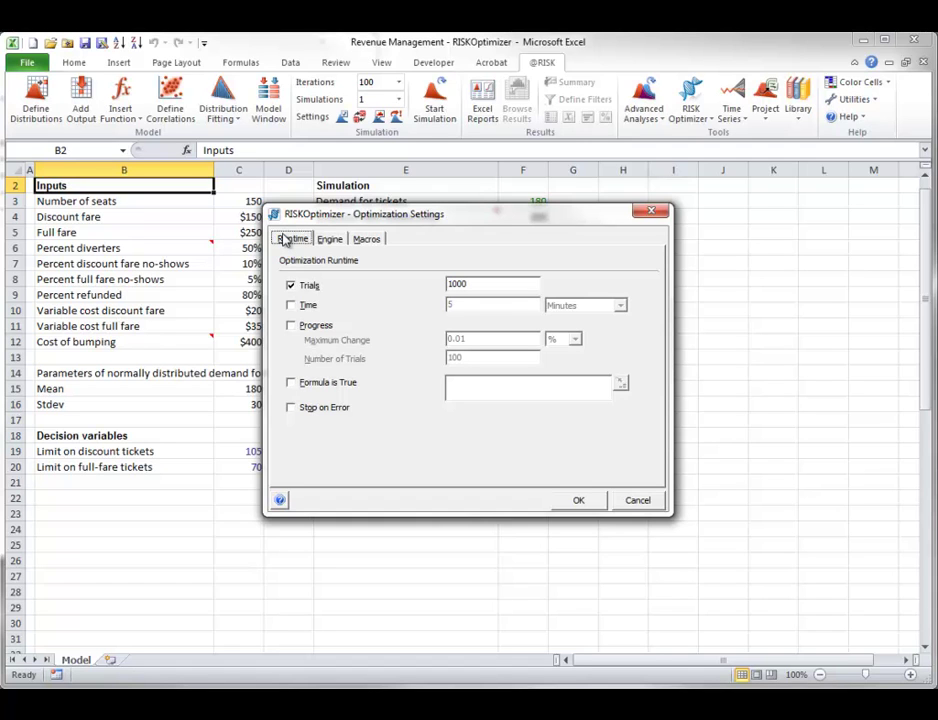
click(333, 245)
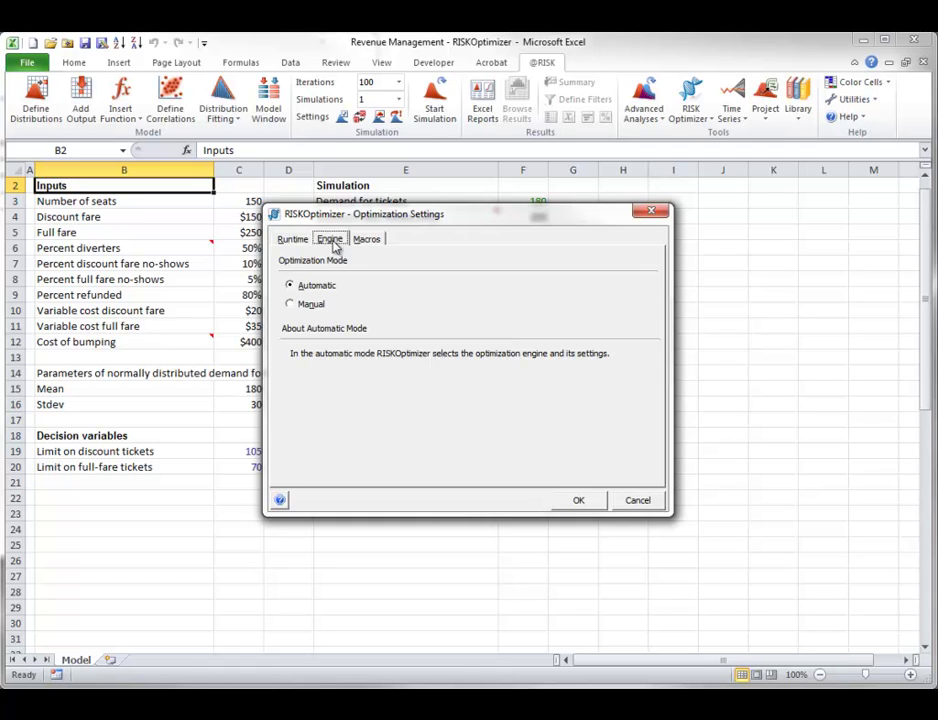
- Toggle optimization mode Manual, Automatic, Manual to reveal Genetic Algorithm settings (population 50, crossover 0.5, mutation 0.1)
click(310, 305)
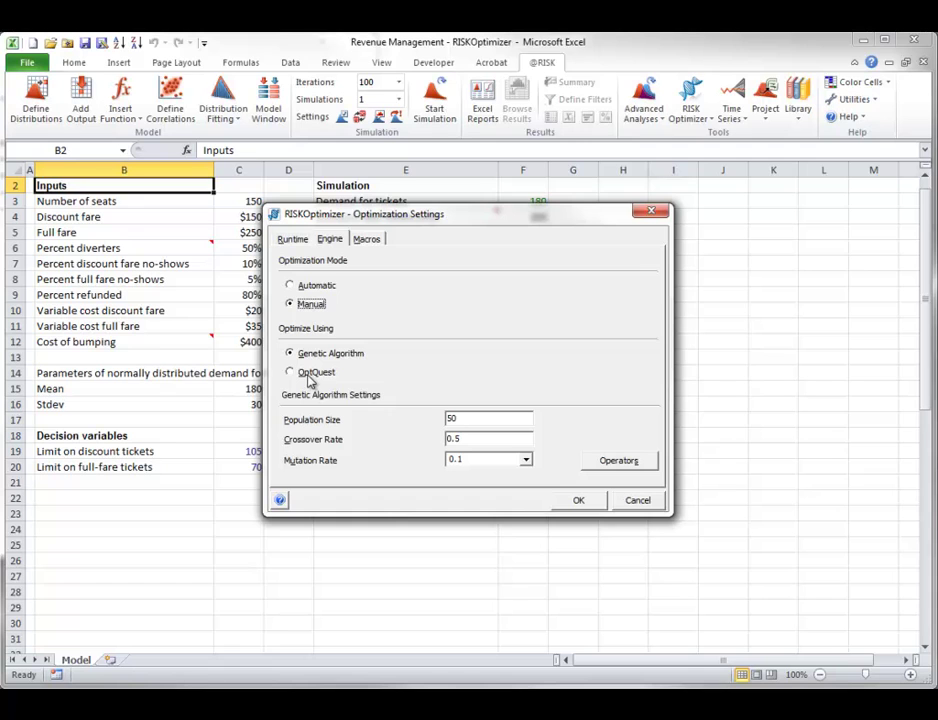
click(291, 287)
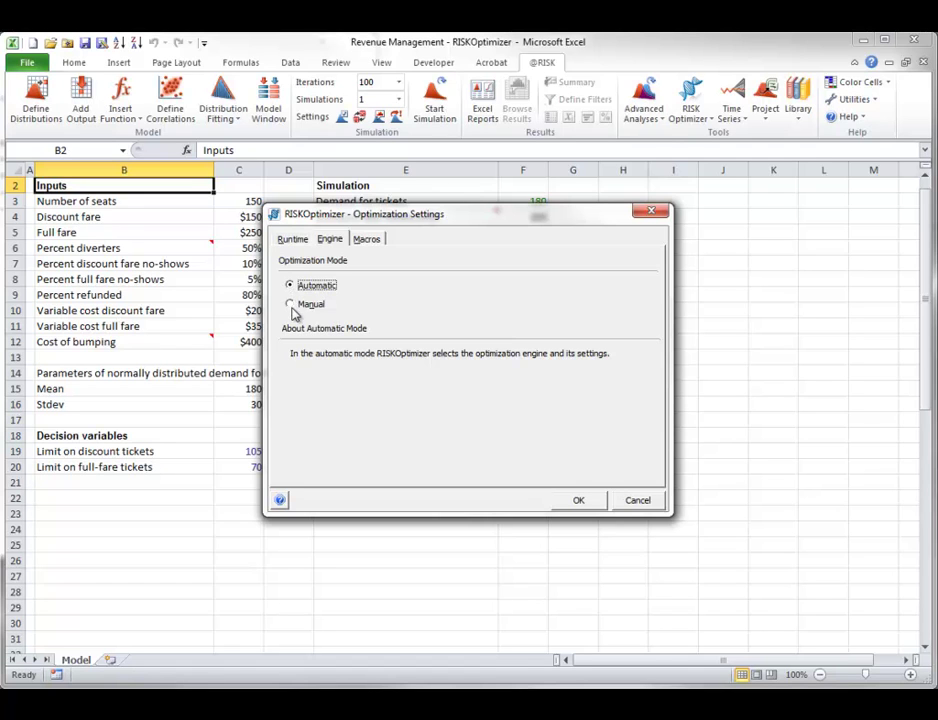
click(291, 306)
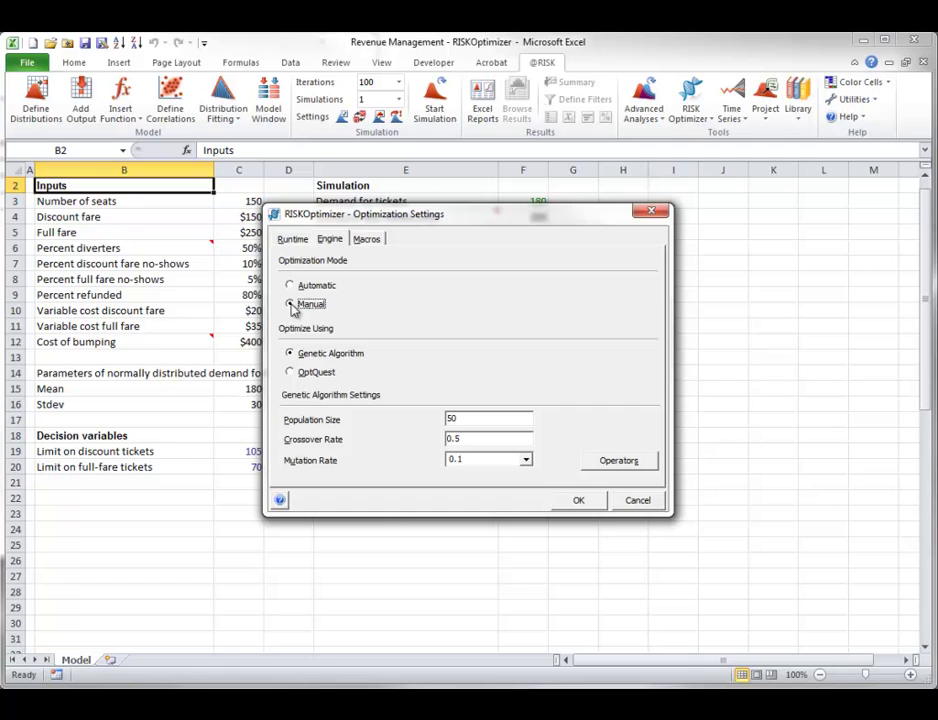
- Review the Macros options, then cancel Optimization Settings without saving
click(366, 240)
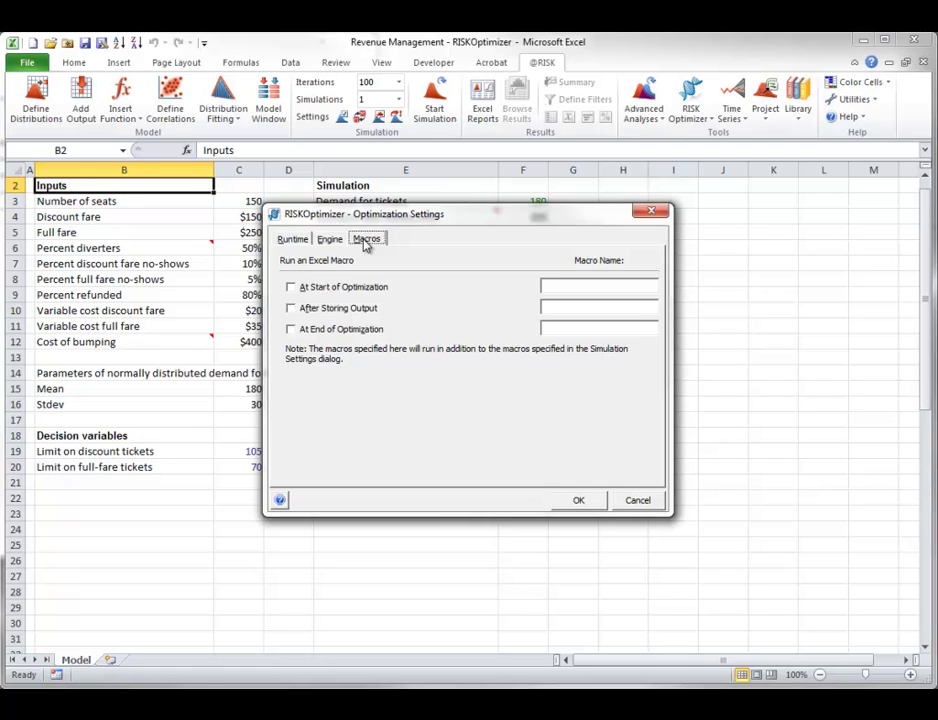
click(649, 503)
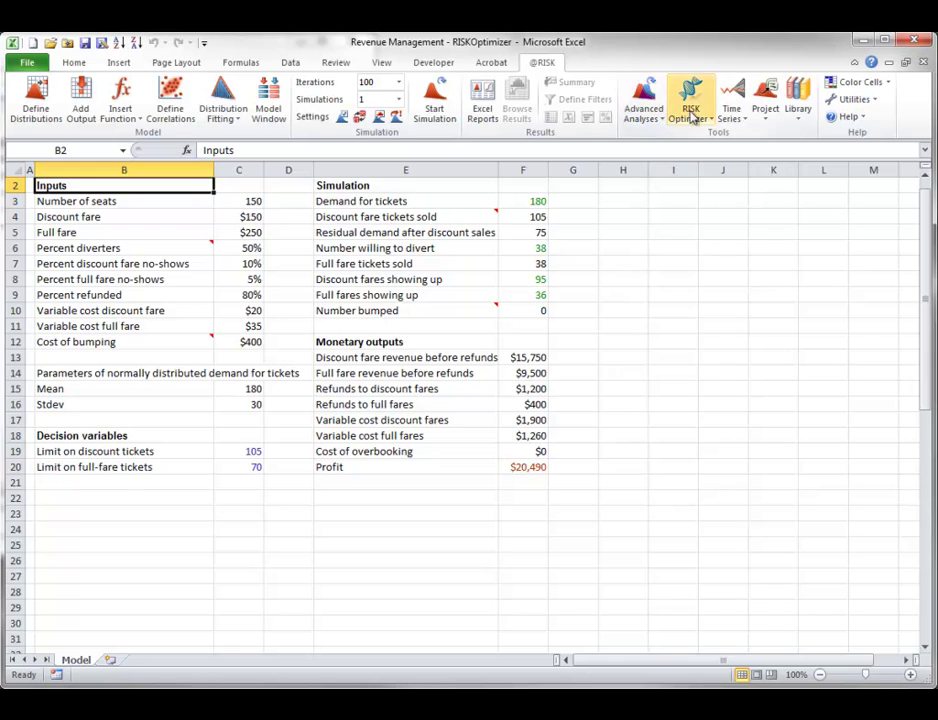
- Open the RISKOptimizer ribbon dropdown to reach the Constraint Solver
click(700, 113)
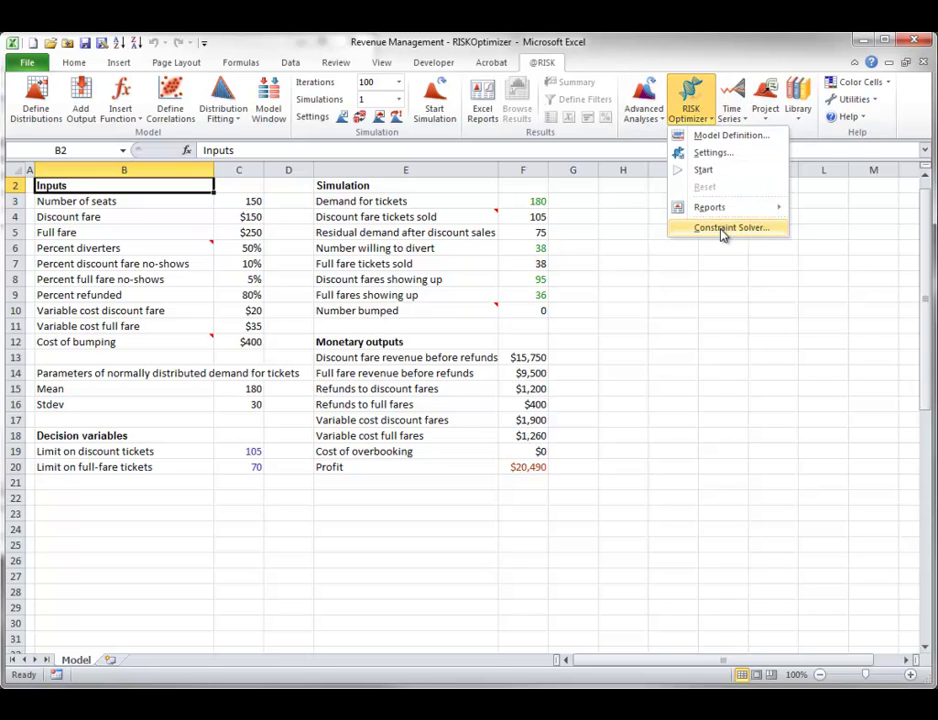